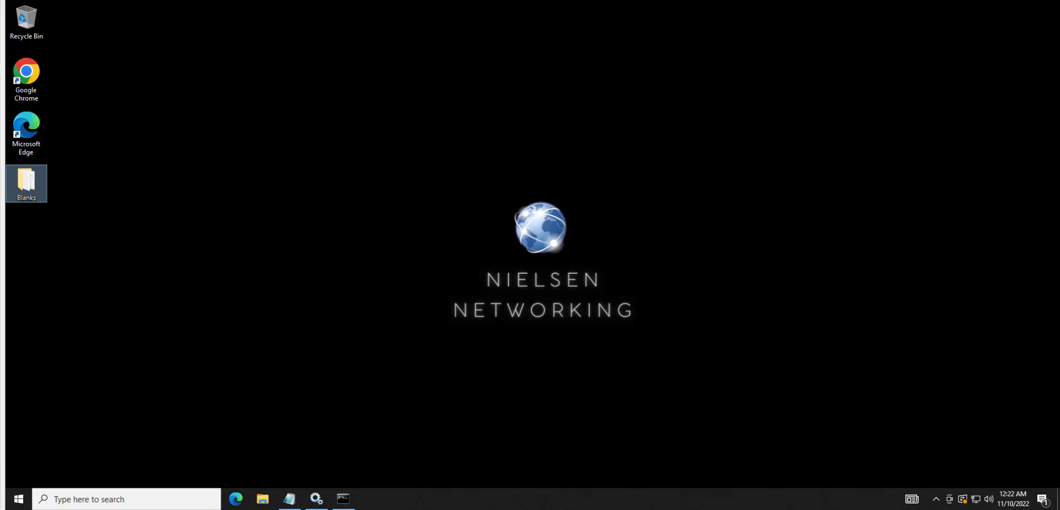
Open the Windows Services console and select a service in its list
left_click(127, 500)
type("serv")
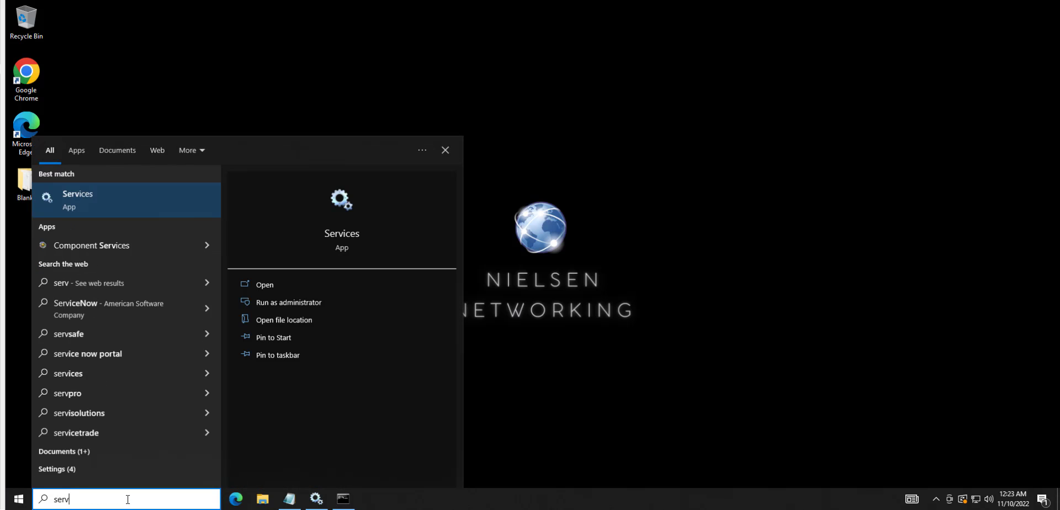
key("Return")
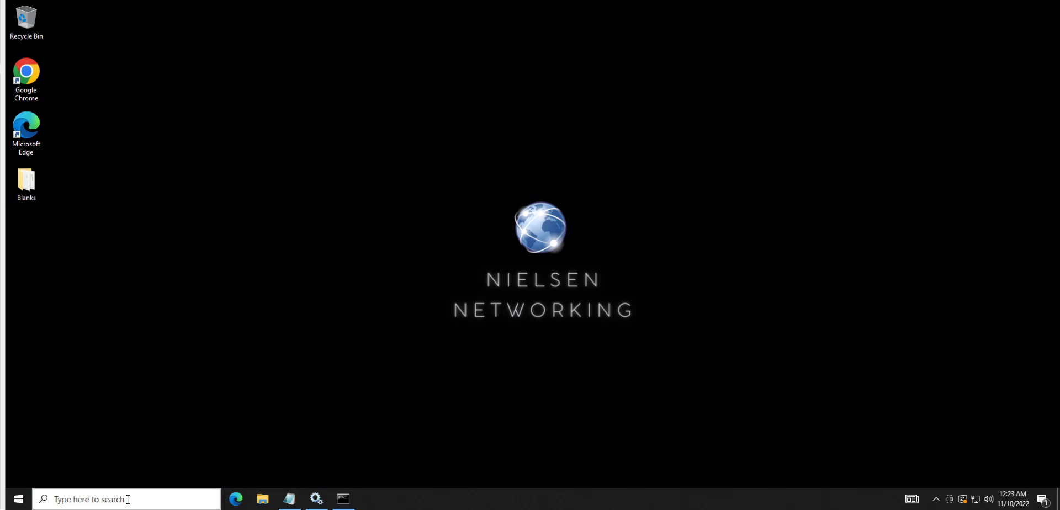
left_click(311, 338)
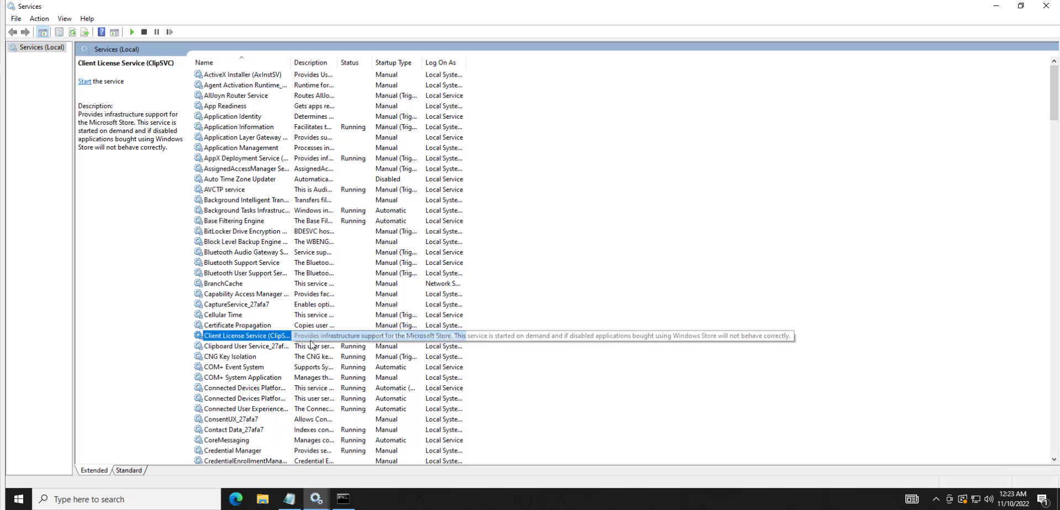
Find Google Chrome Elevation Service in the services list and open its properties
scroll(311, 343, "down", 20)
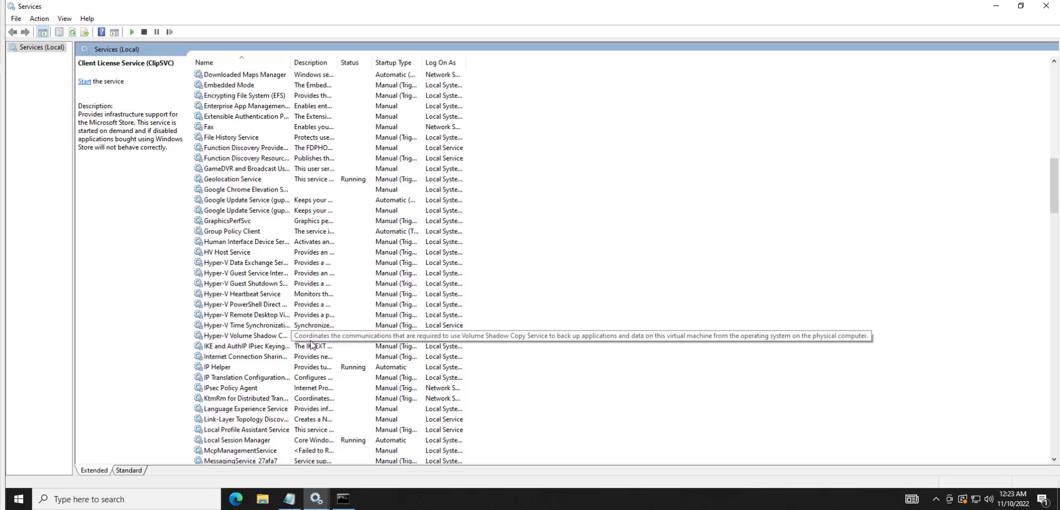
scroll(311, 344, "down", 12)
scroll(311, 344, "down", 12)
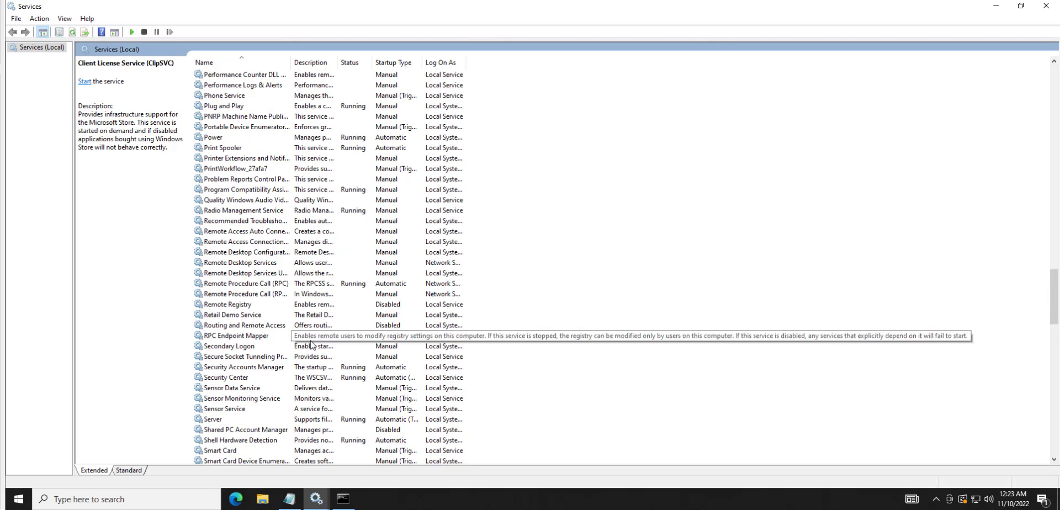
scroll(311, 343, "up", 20)
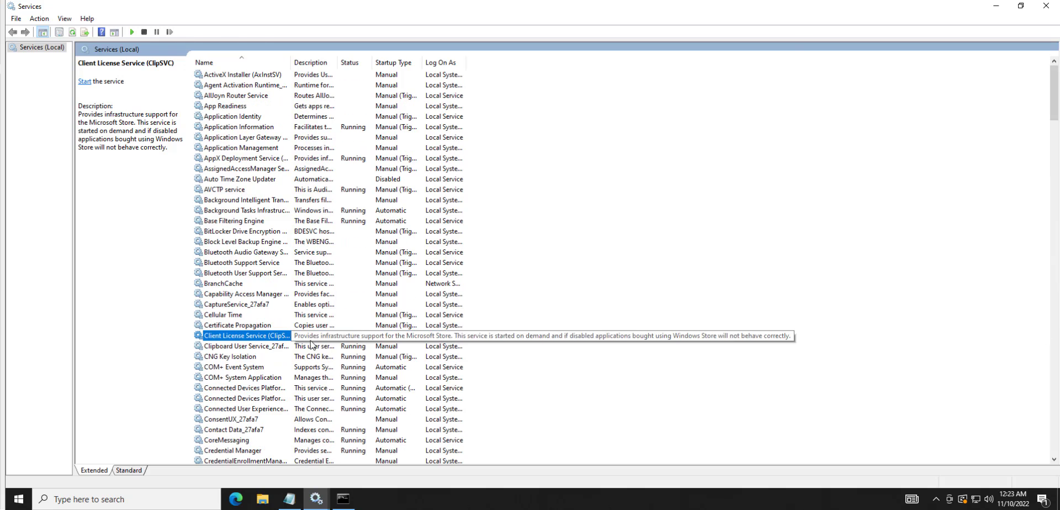
left_click(255, 307)
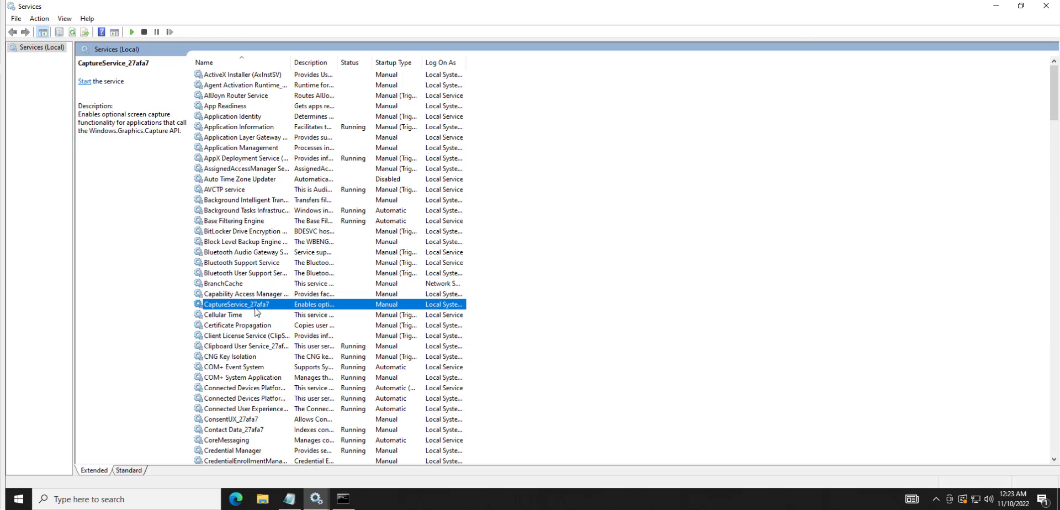
scroll(255, 312, "down", 14)
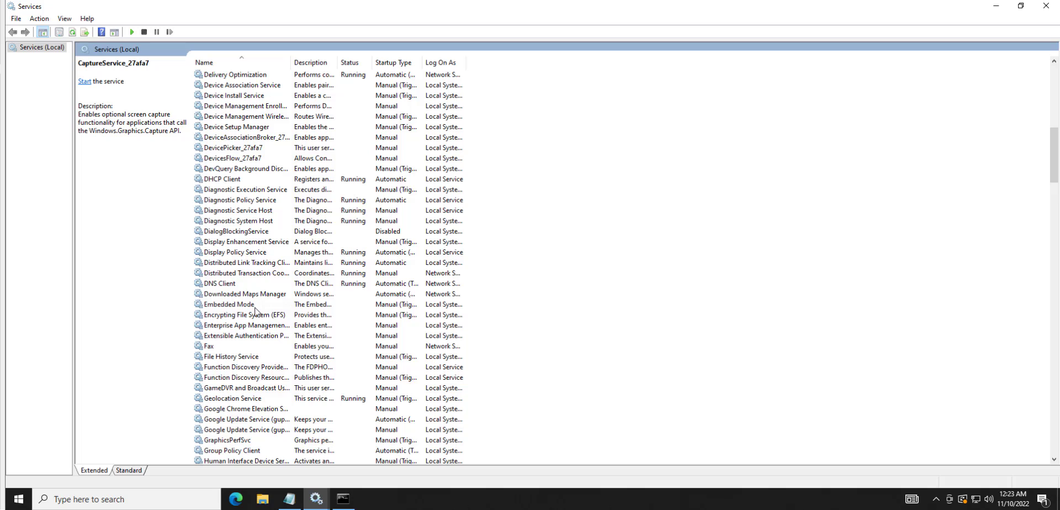
scroll(255, 311, "down", 1)
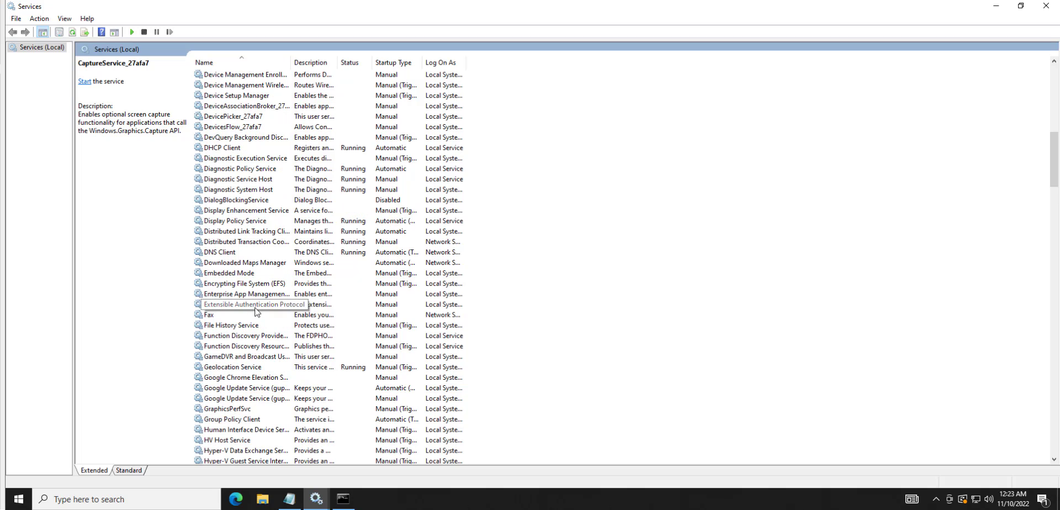
double_click(244, 379)
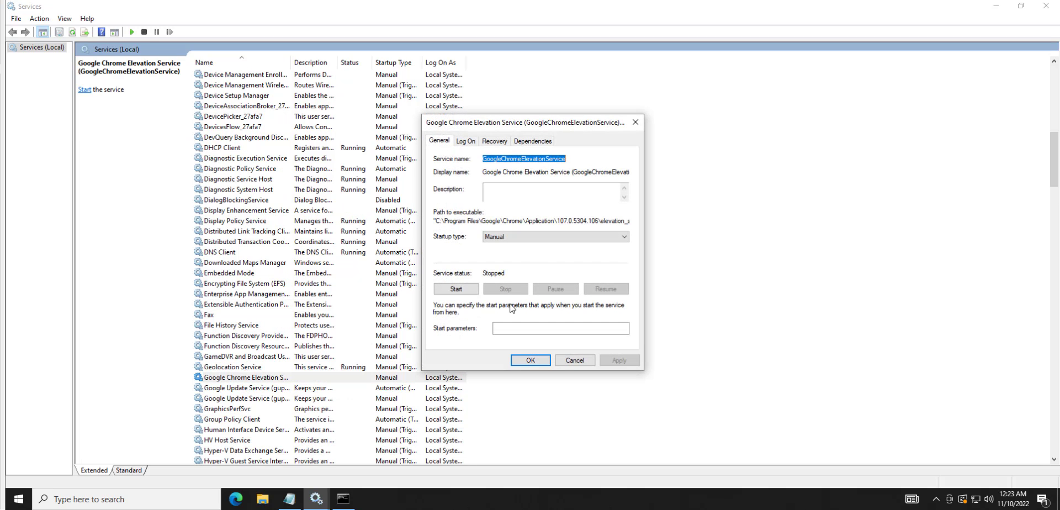
Examine the service's path to executable, including its opening quotation mark, then close the properties and the Services console
left_click_drag(435, 221, 572, 220)
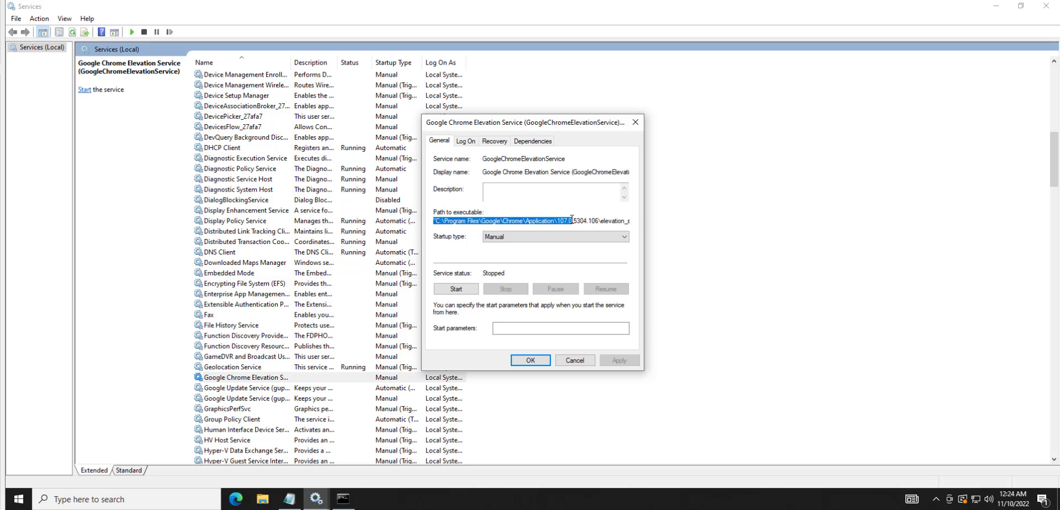
left_click(471, 224)
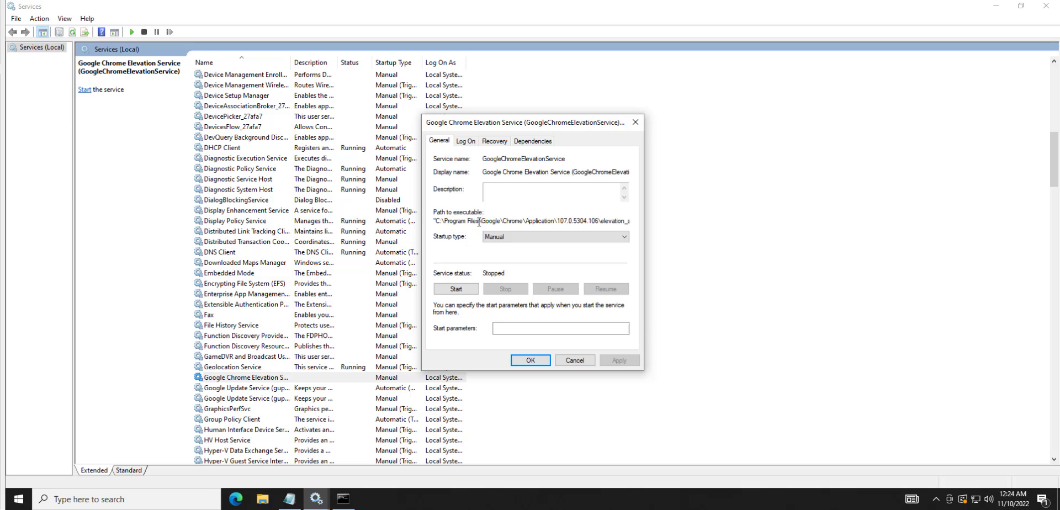
left_click_drag(479, 222, 442, 221)
left_click(443, 221)
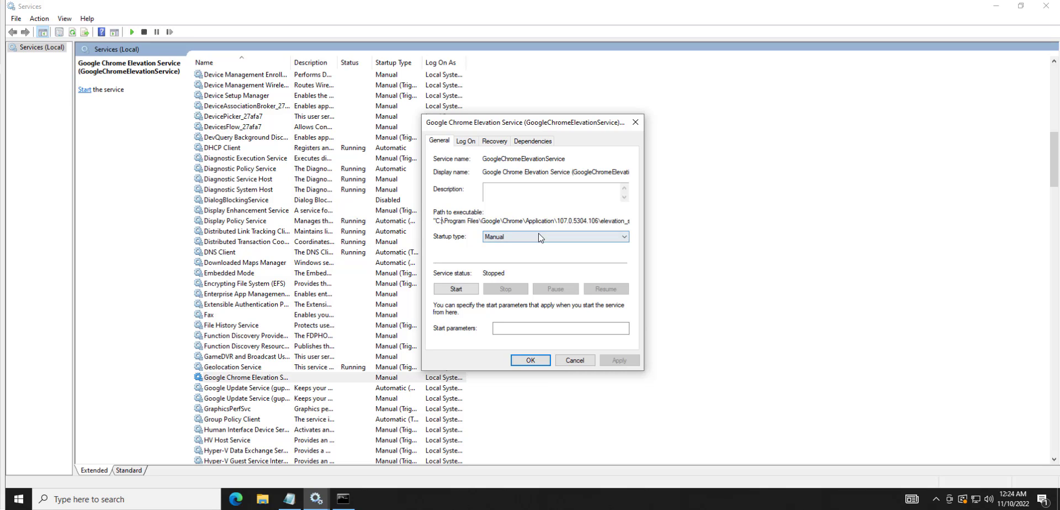
left_click(574, 361)
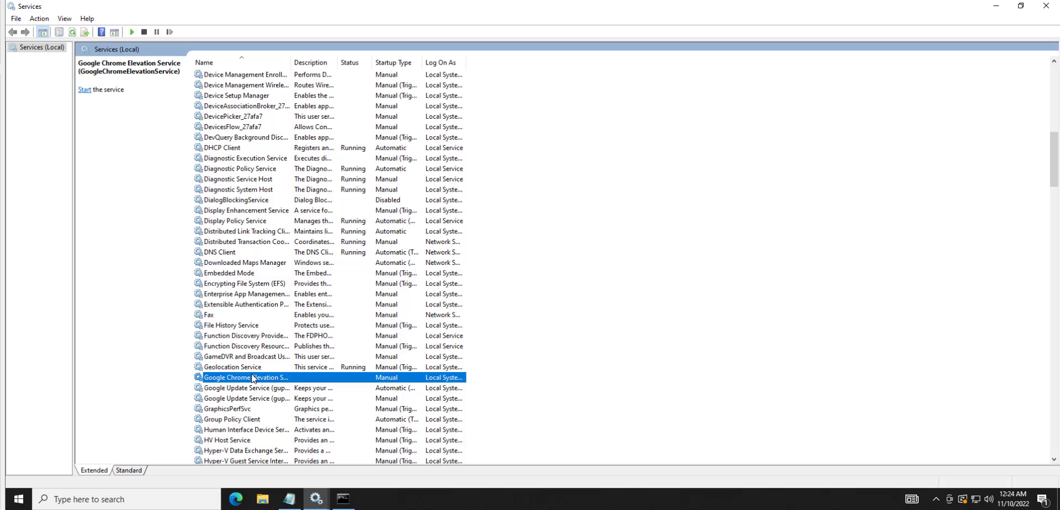
left_click(1045, 6)
Open Registry Editor and allow it to make changes to the device
left_click(46, 497)
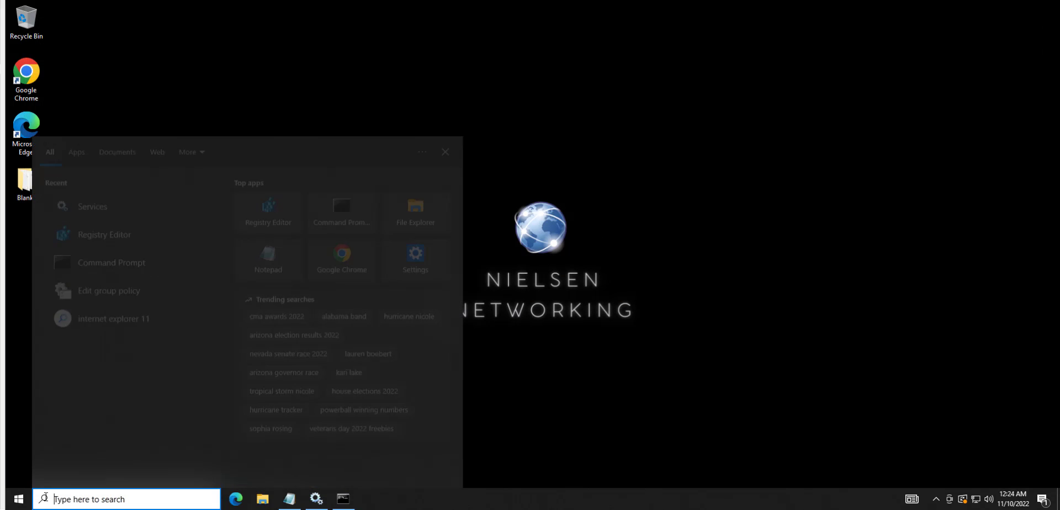
type("reged")
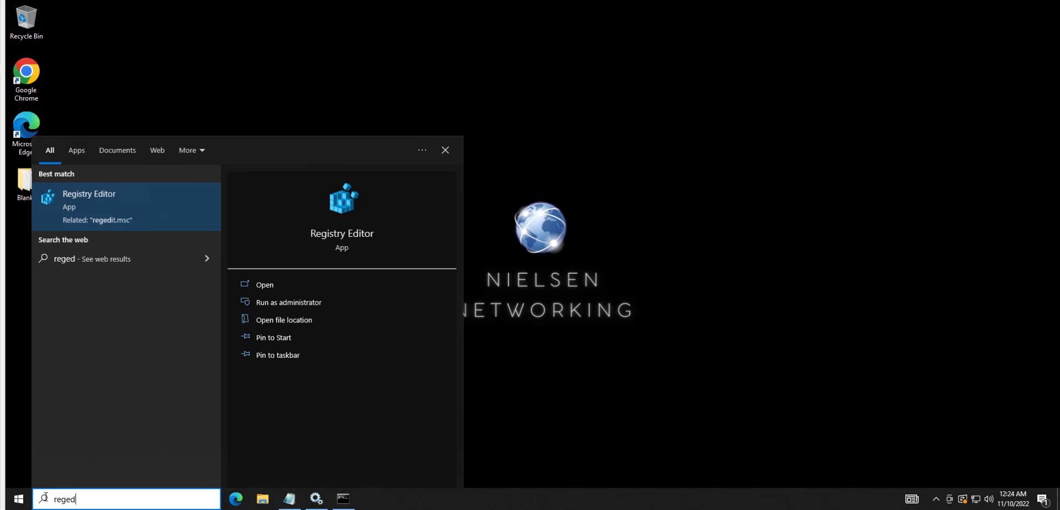
key("Return")
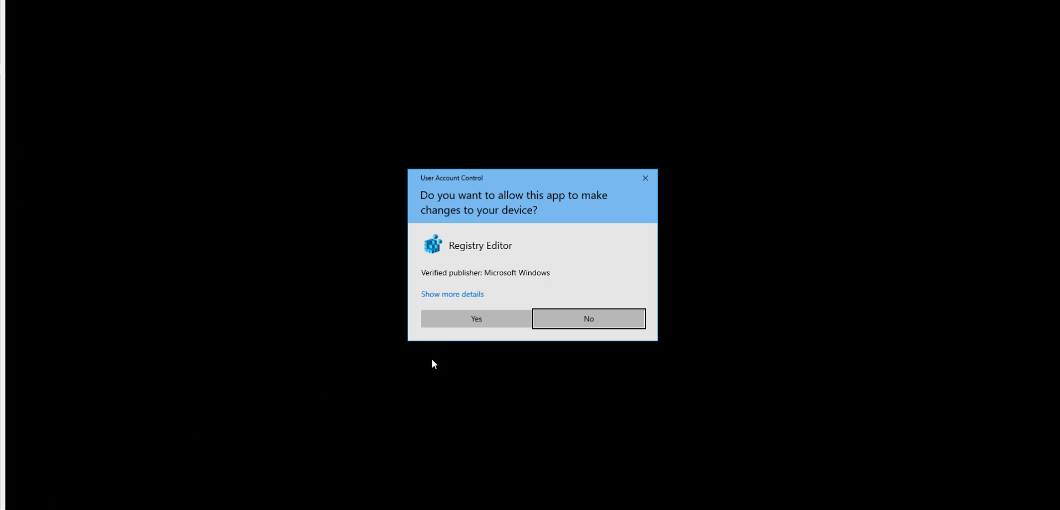
left_click(478, 319)
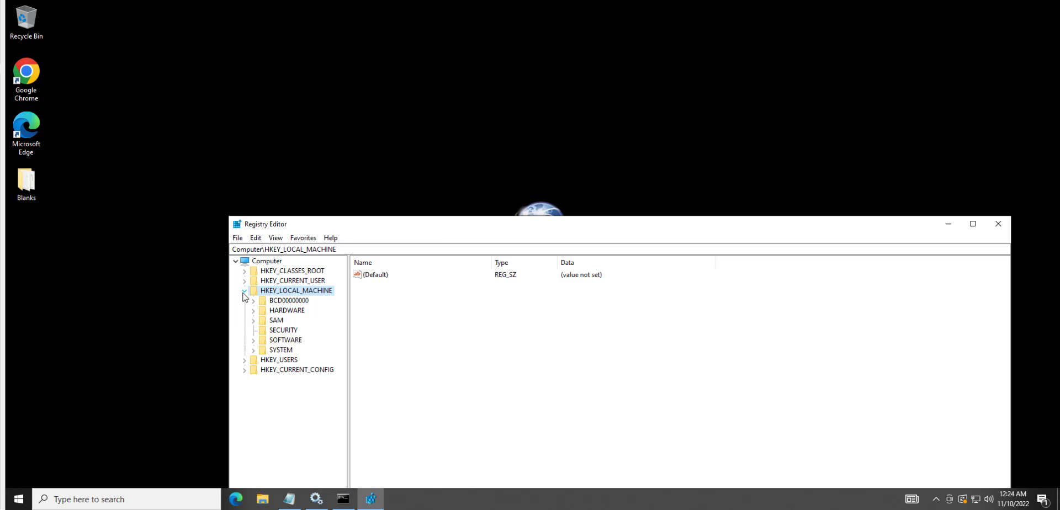
Expand the registry tree to HKEY_LOCAL_MACHINE\SYSTEM\CurrentControlSet\Services
left_click(254, 351)
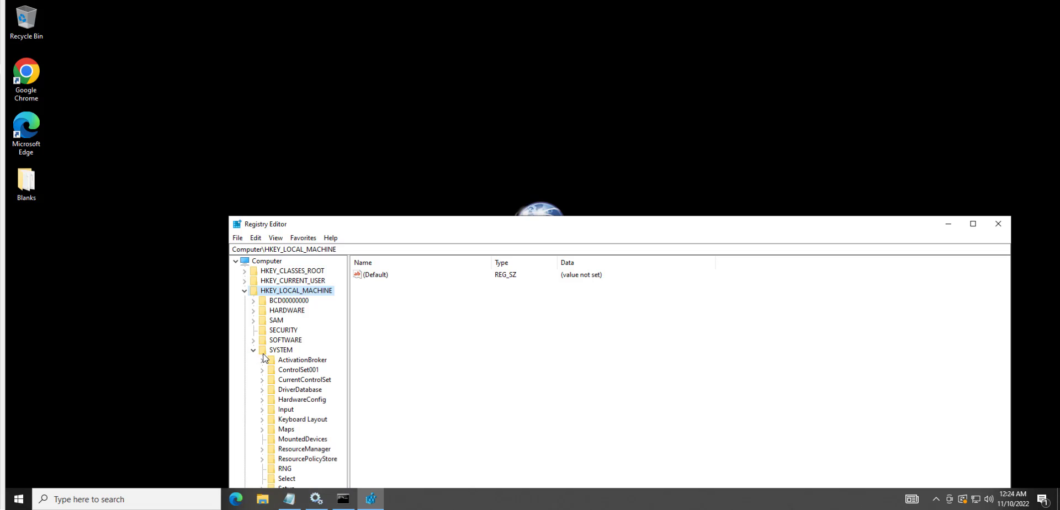
left_click(262, 380)
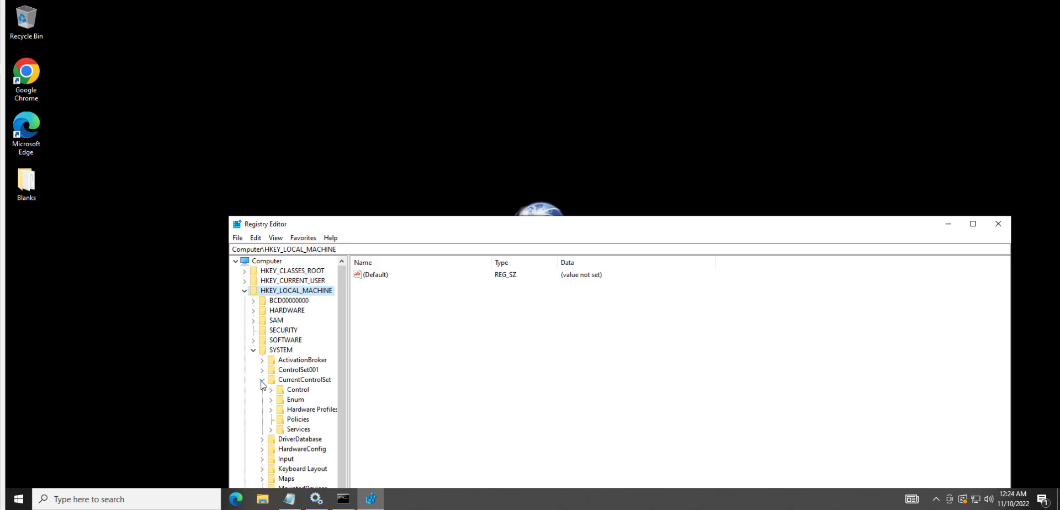
left_click(271, 430)
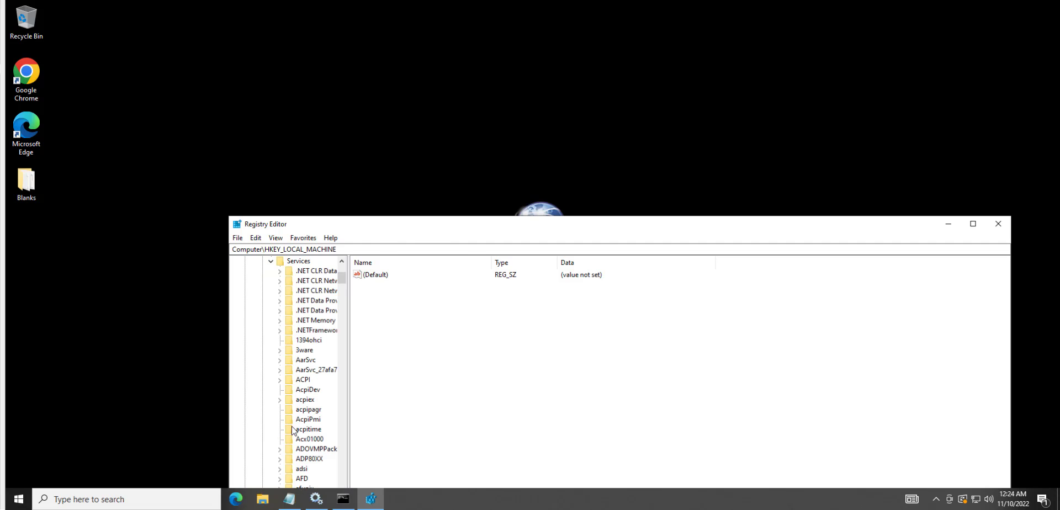
Examine the ImagePath value of the GoogleChromeElevationService key, then close Registry Editor
left_click(299, 430)
key("g")
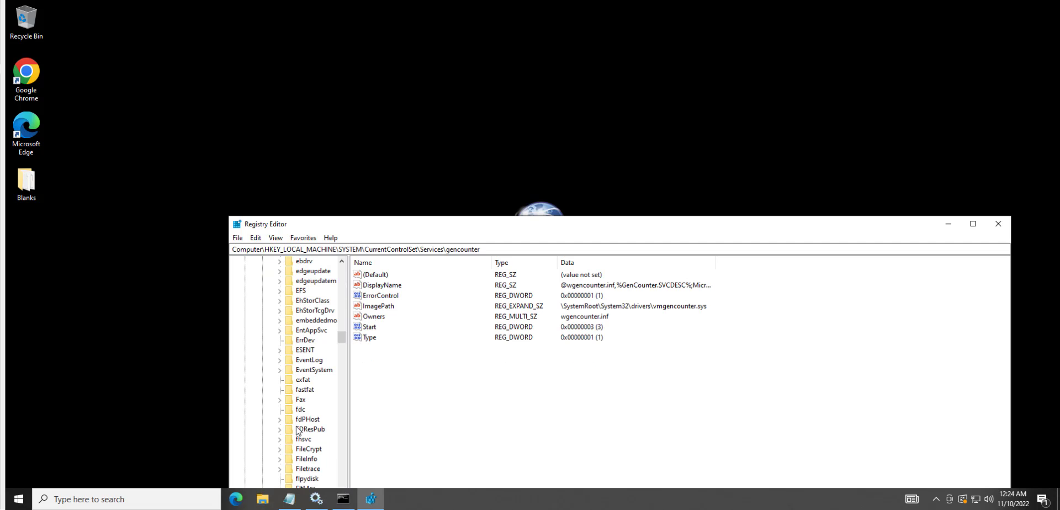
scroll(313, 407, "down", 4)
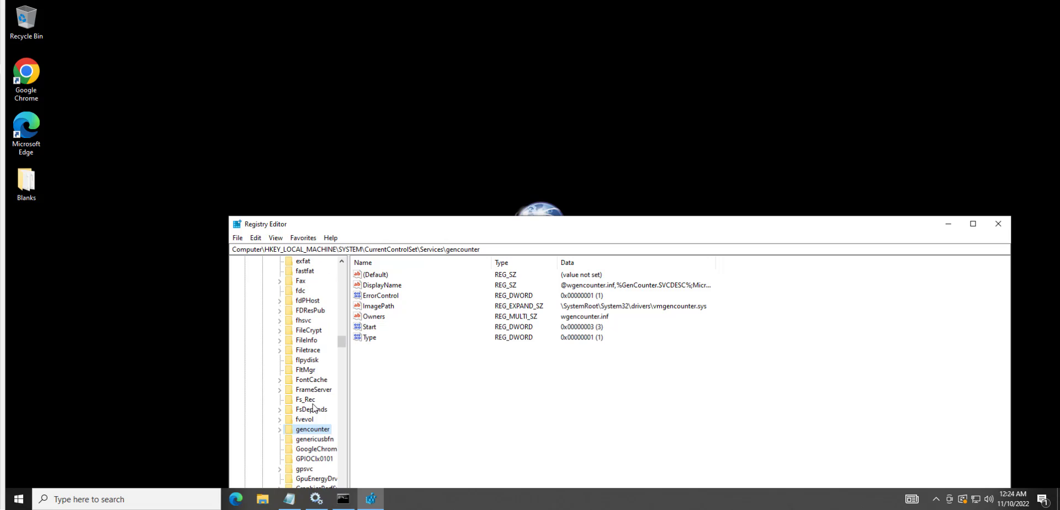
left_click(313, 449)
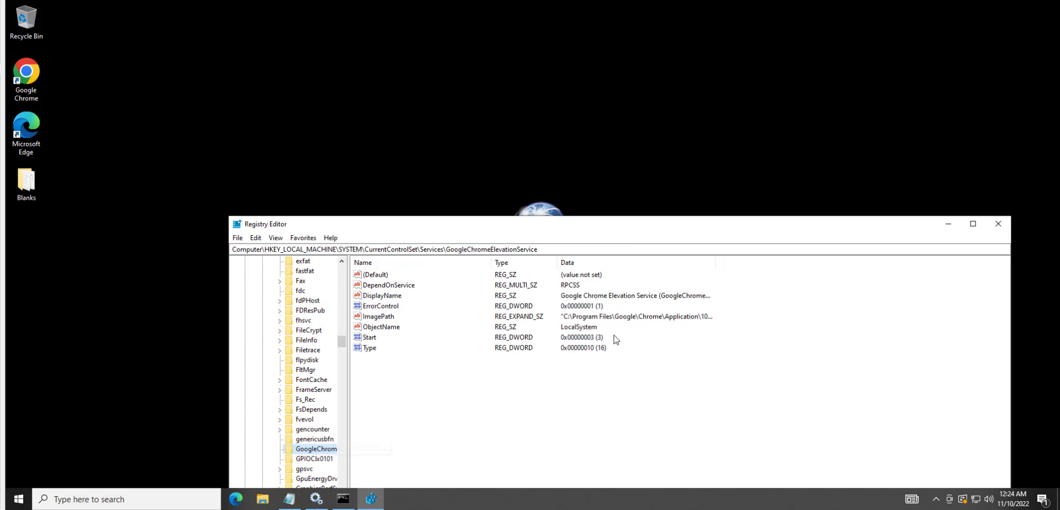
left_click(375, 319)
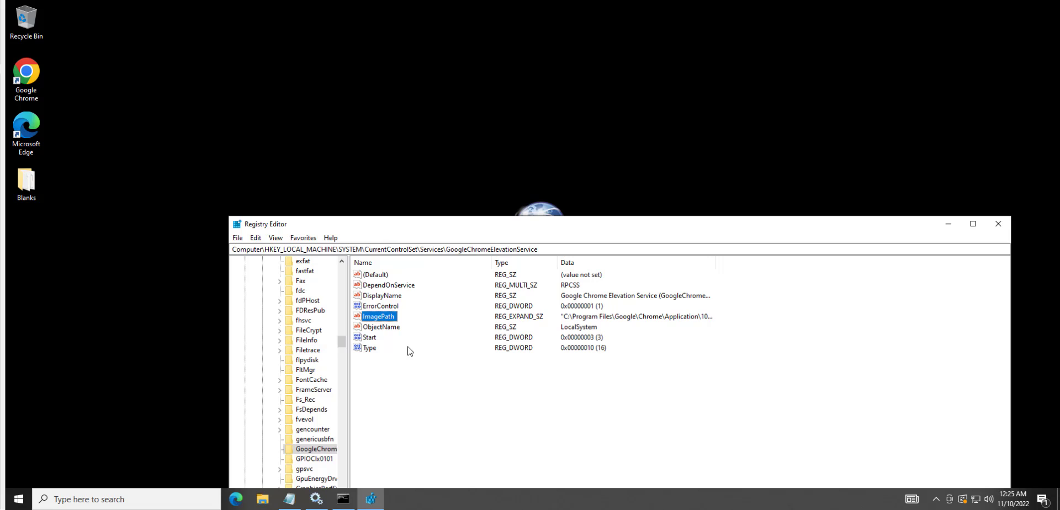
left_click(999, 228)
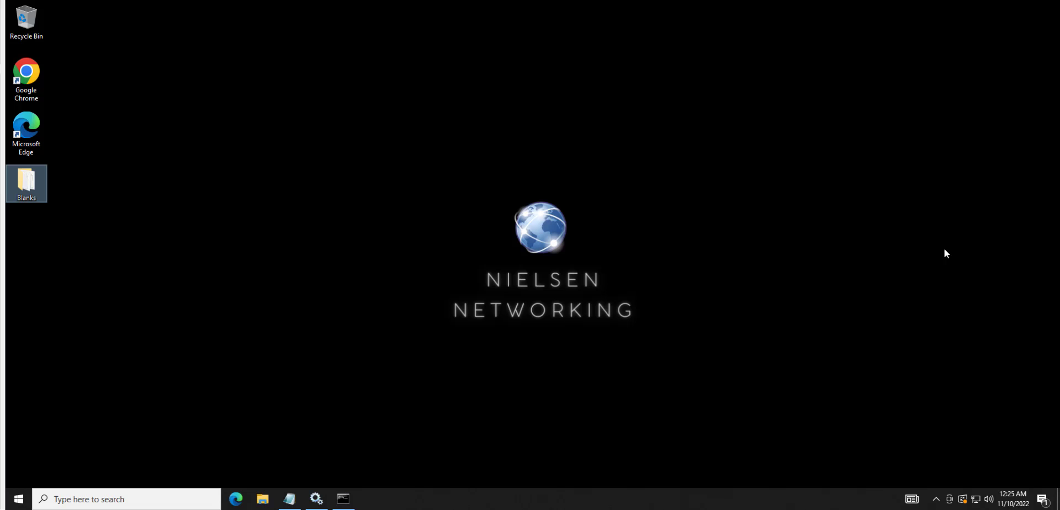
Switch to the administrator Command Prompt and enter the cls command to clear the screen
left_click(343, 499)
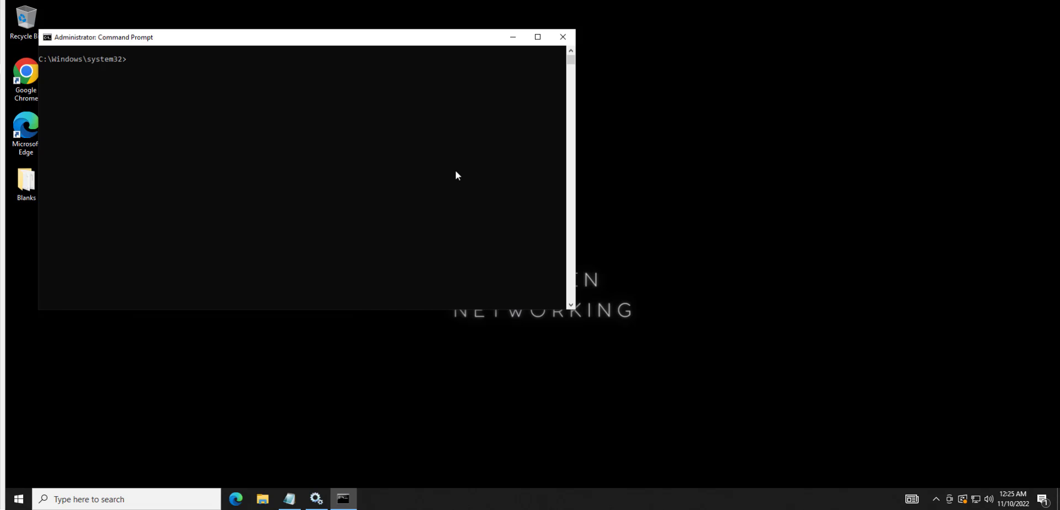
left_click(418, 180)
type("cls")
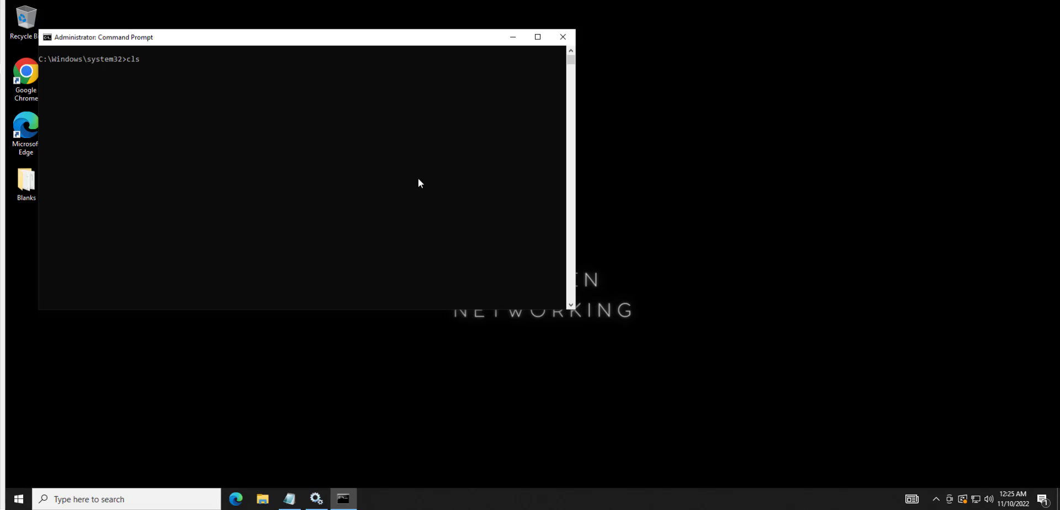